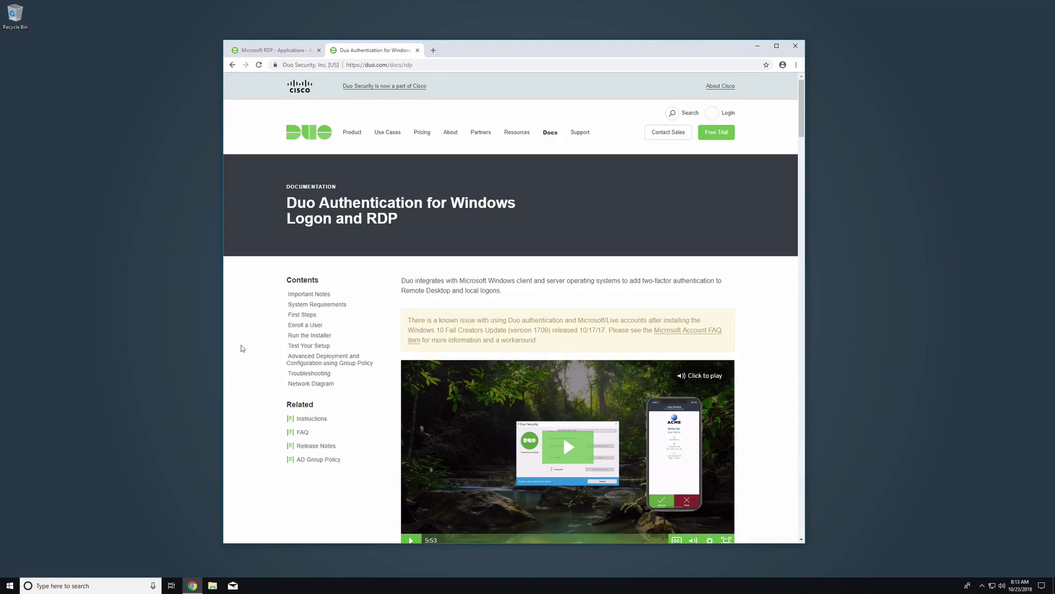
pyautogui.scroll(-5, 250, 410)
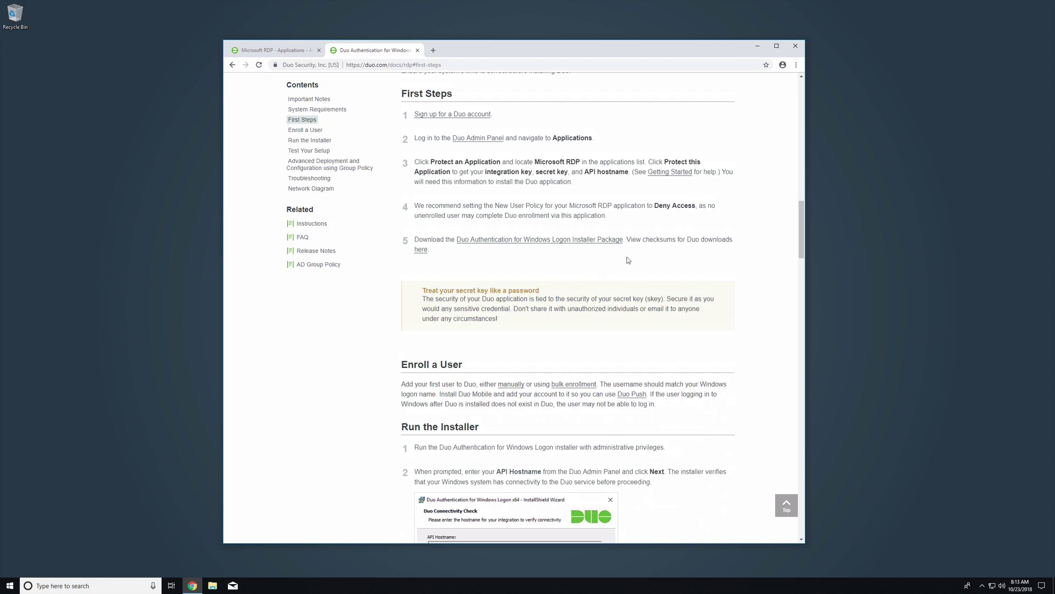
# Step: Download the Windows Logon installer package to the desktop and launch it as administrator
pyautogui.click(602, 240)
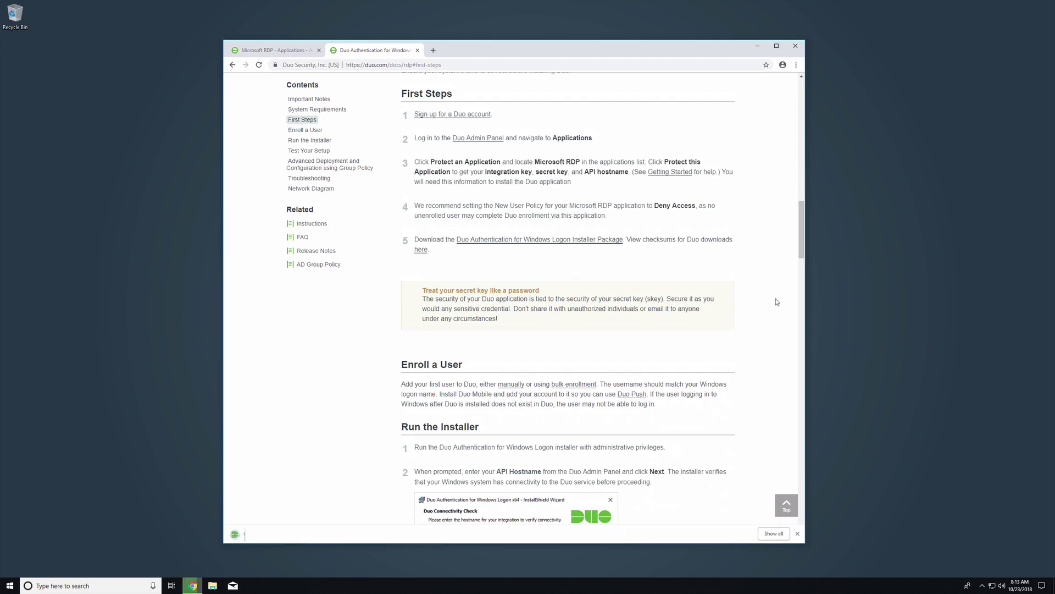
pyautogui.moveTo(273, 533); pyautogui.dragTo(153, 309)
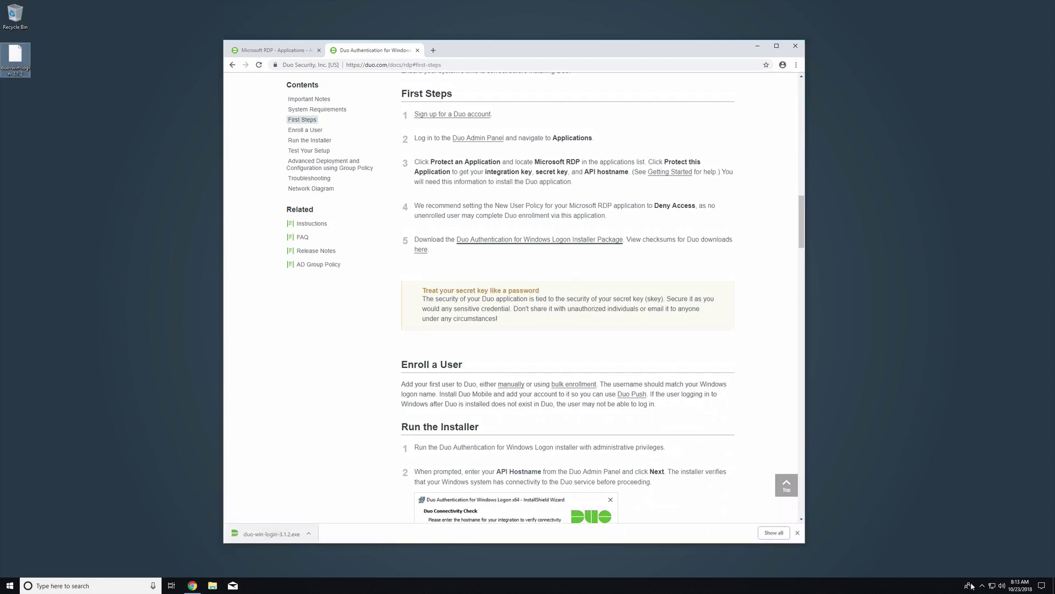
pyautogui.click(798, 535)
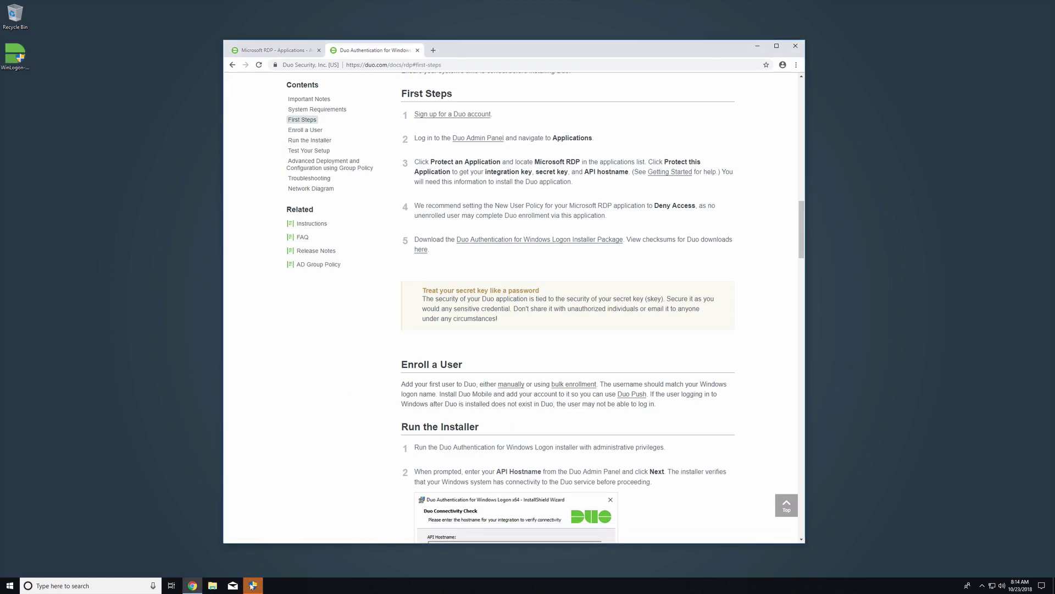
pyautogui.click(146, 349)
pyautogui.click(483, 350)
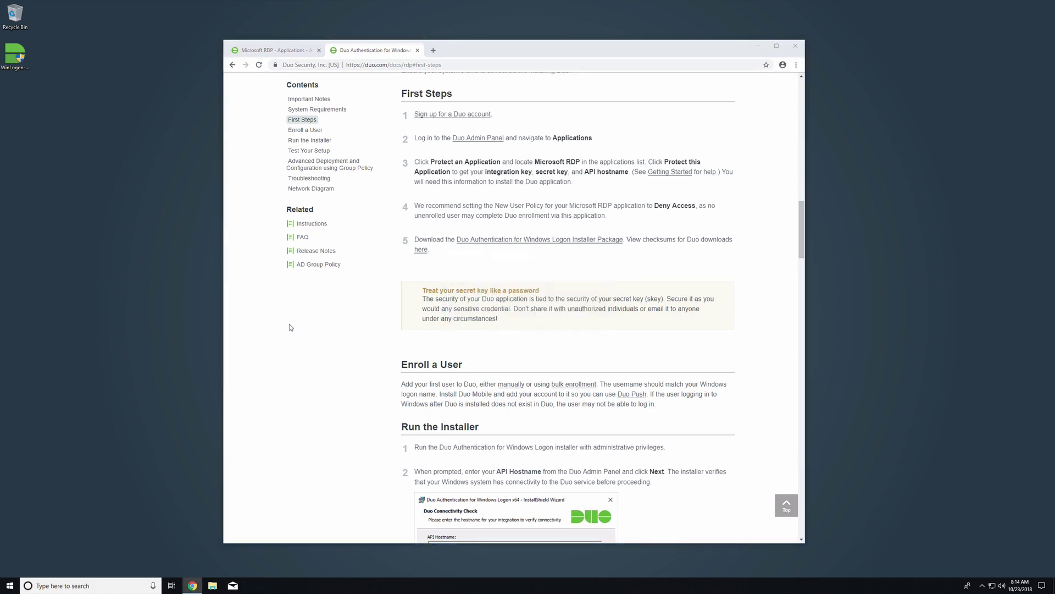
# Step: Complete the InstallShield Wizard upgrade, then go back to the Microsoft RDP application page
pyautogui.click(576, 359)
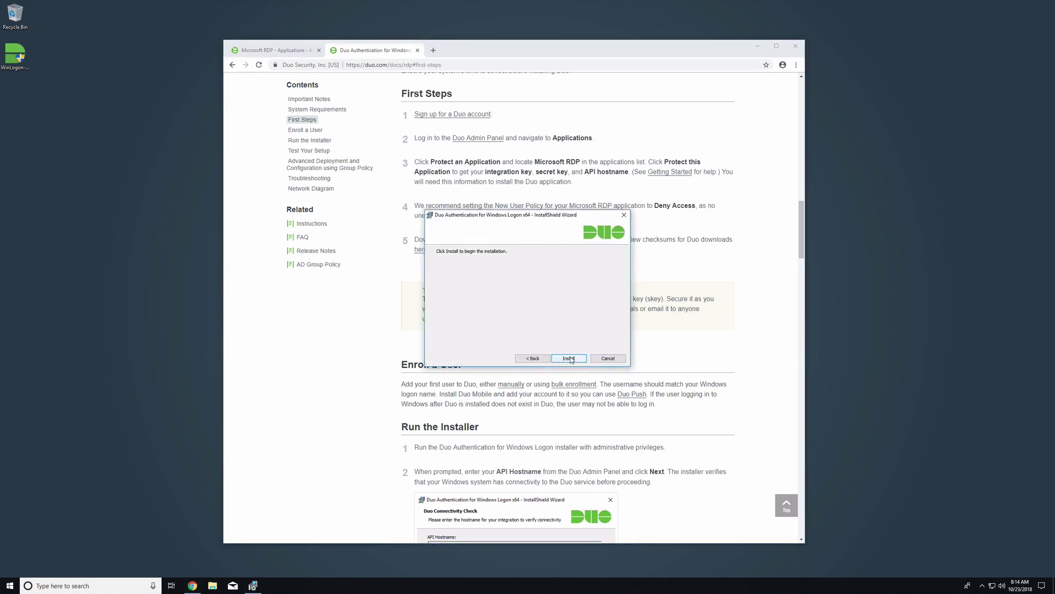
pyautogui.click(580, 359)
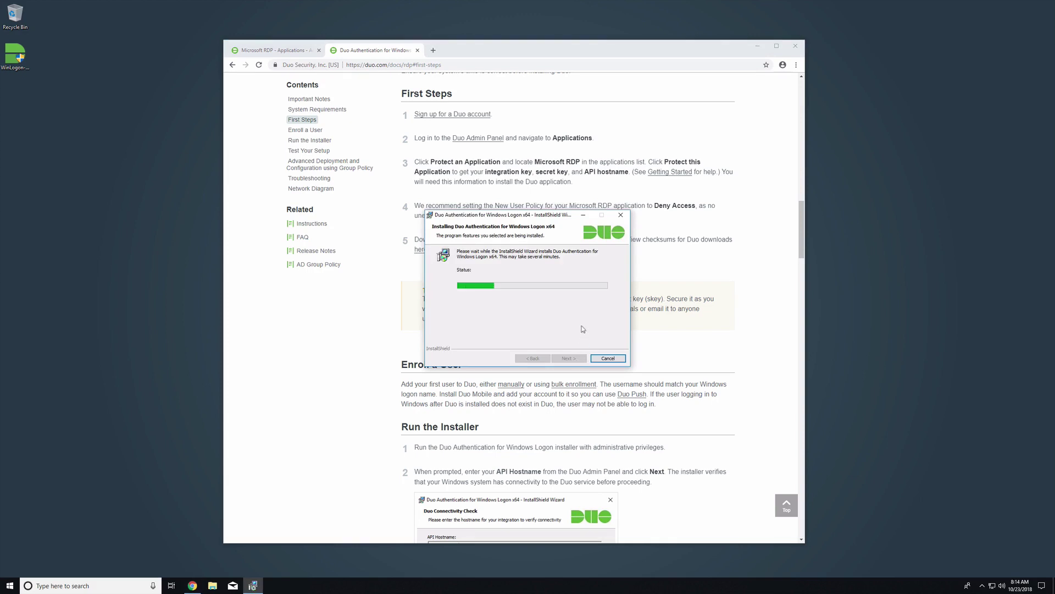
pyautogui.click(575, 359)
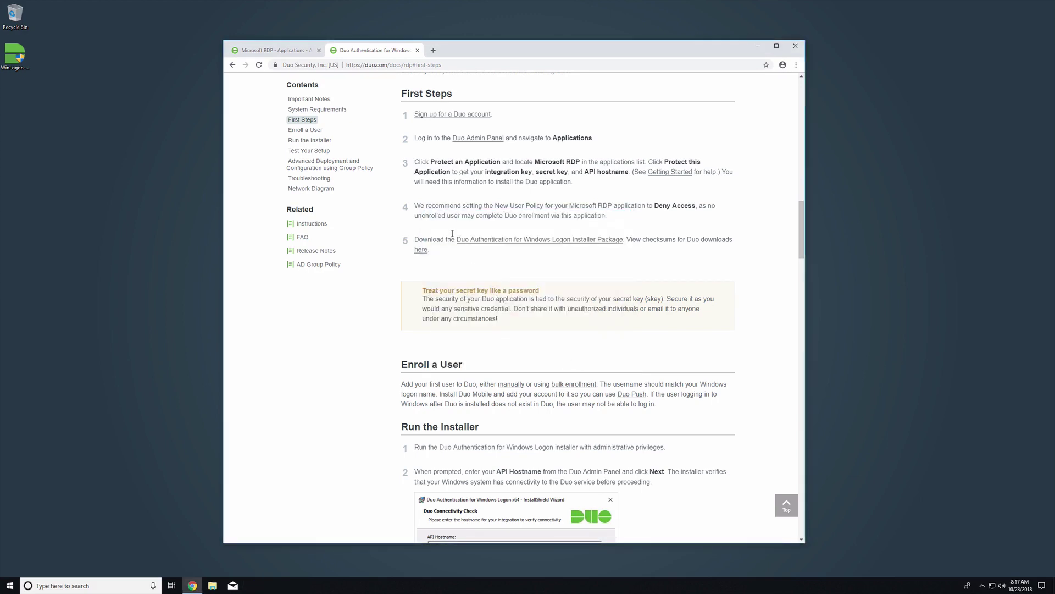
pyautogui.click(290, 50)
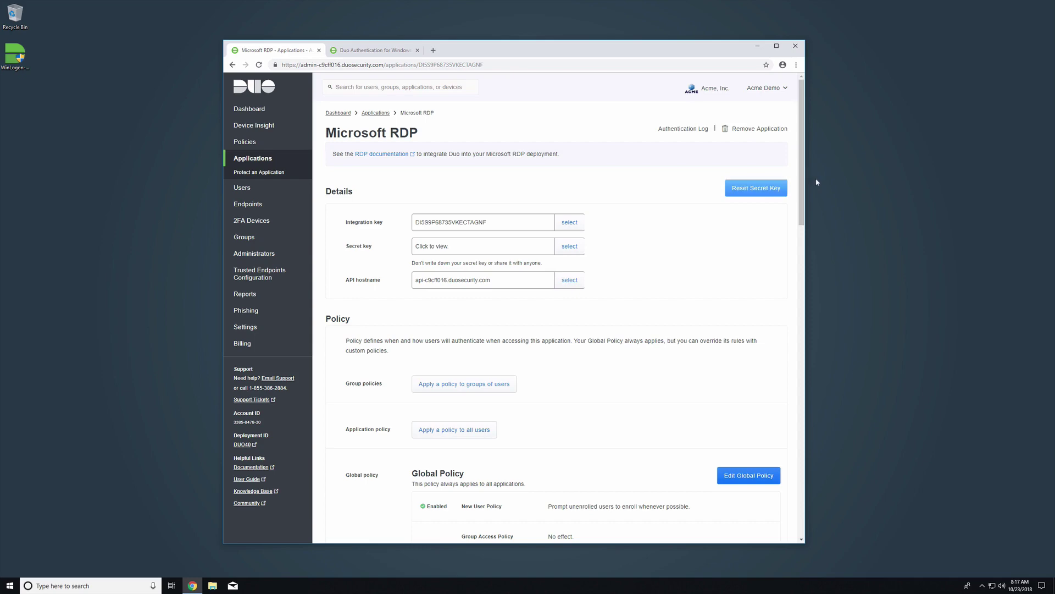
pyautogui.moveTo(801, 186); pyautogui.dragTo(808, 499)
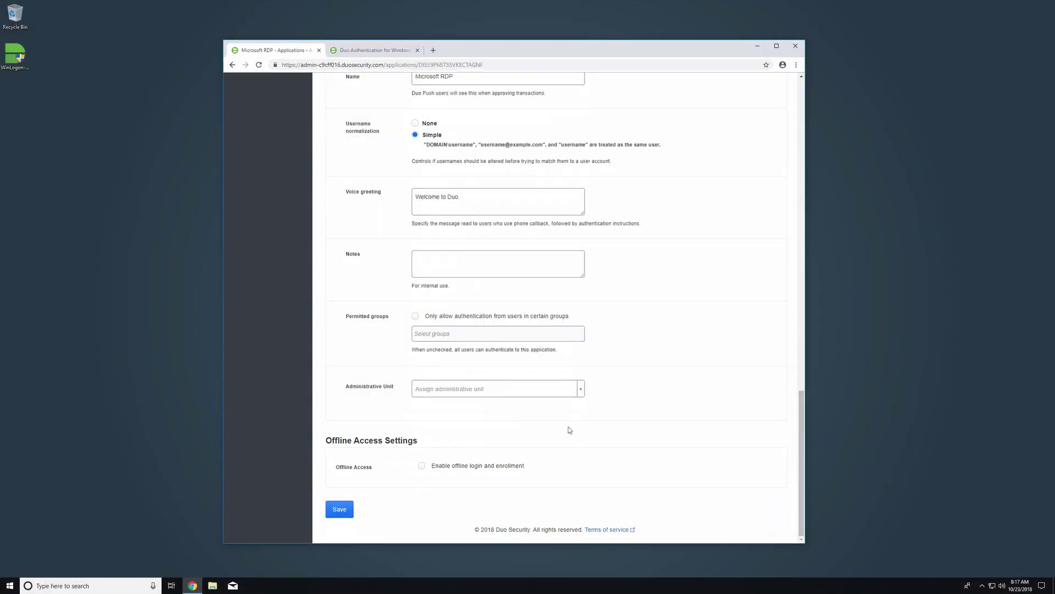
# Step: Tick 'Enable offline login and enrollment' under Offline Access Settings for Microsoft RDP
pyautogui.click(421, 465)
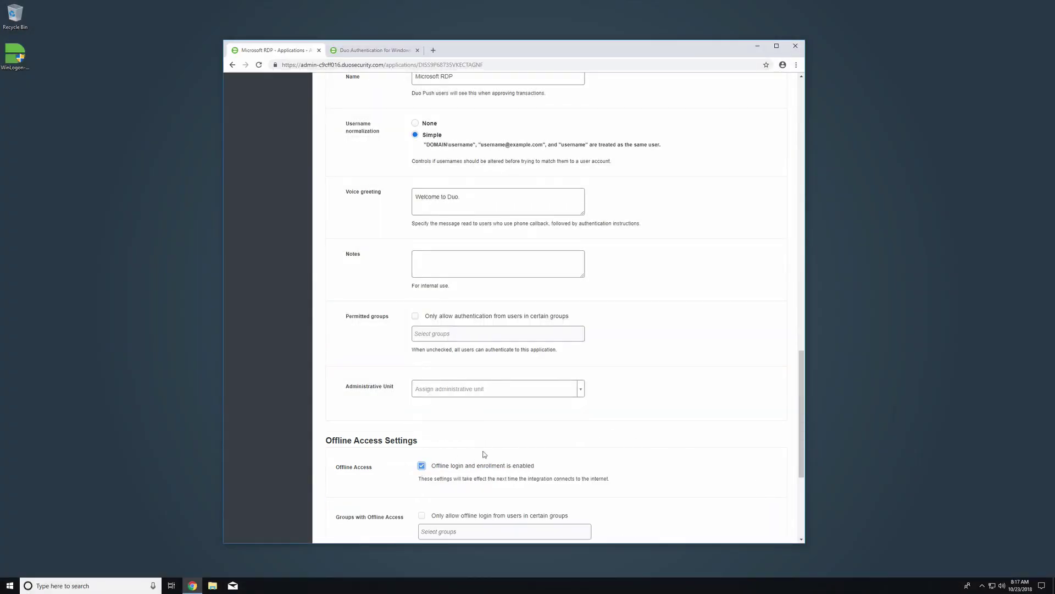
pyautogui.scroll(-3, 713, 421)
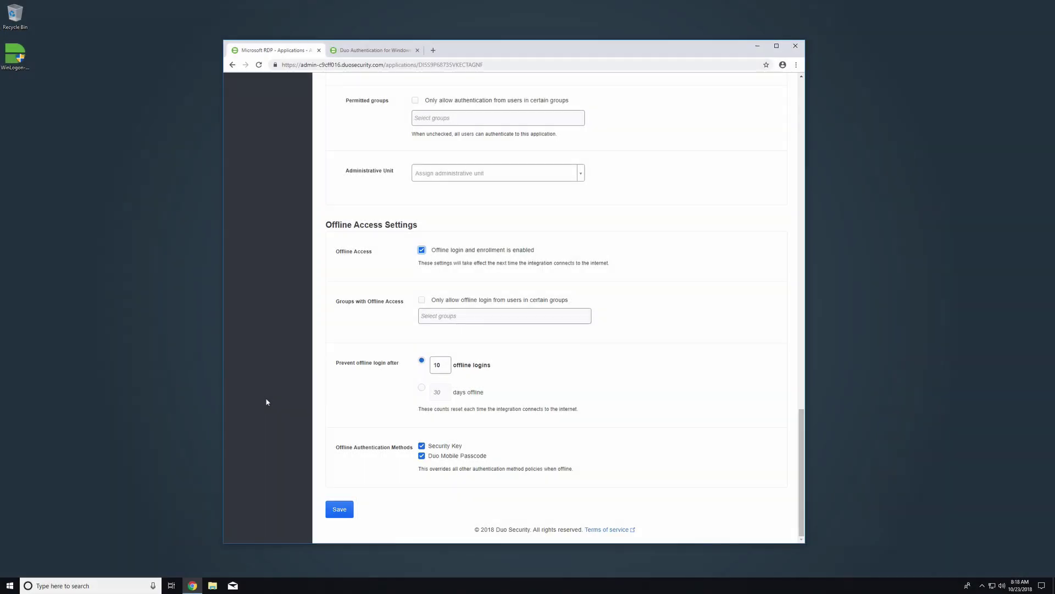
# Step: Save offline access with a 10-login limit and security key plus passcode methods
pyautogui.click(336, 508)
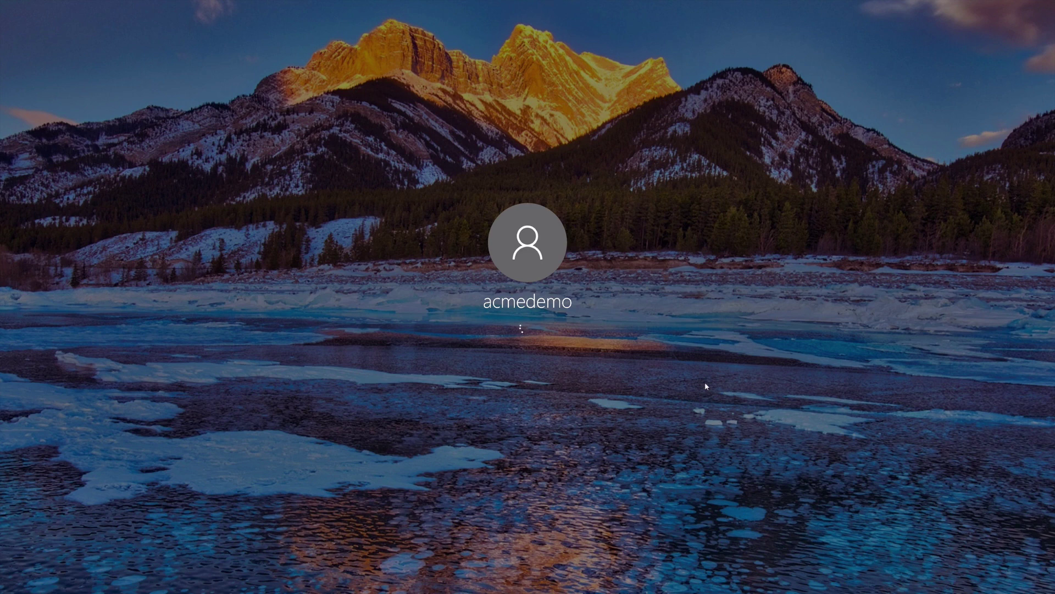
# Step: Submit the Windows password and approve sign-in with a Duo Push to the Pixel phone
pyautogui.click(575, 212)
pyautogui.click(575, 240)
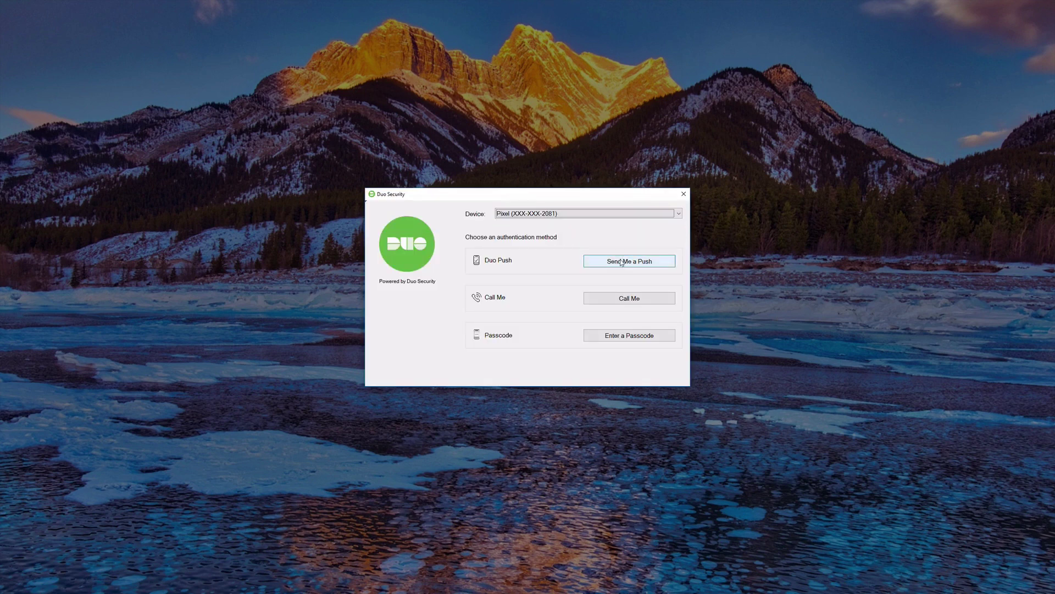
pyautogui.click(624, 260)
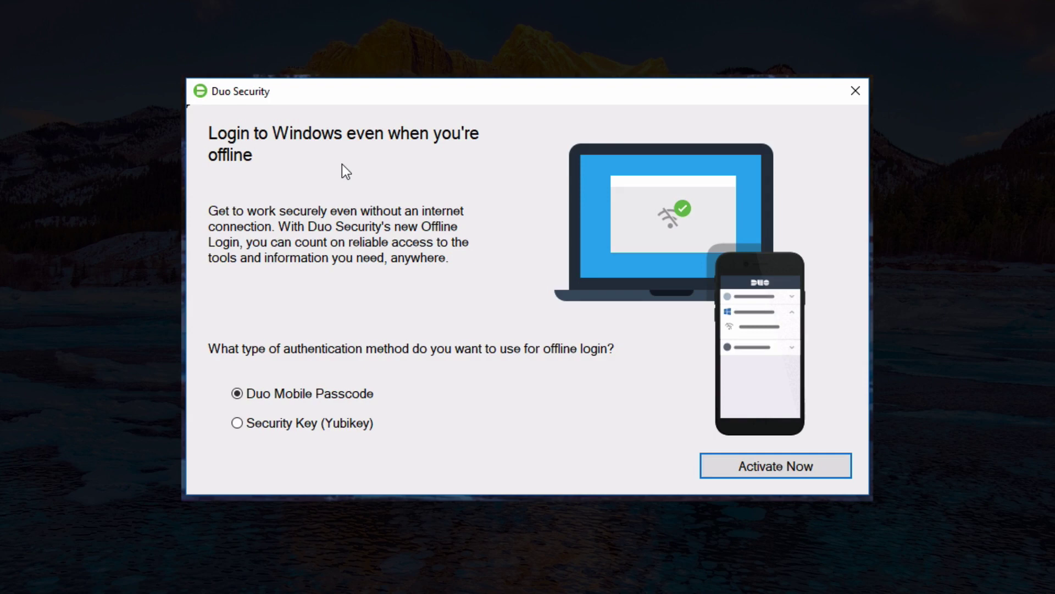
# Step: Activate offline login using Duo Mobile Passcode to display the activation QR code
pyautogui.click(736, 464)
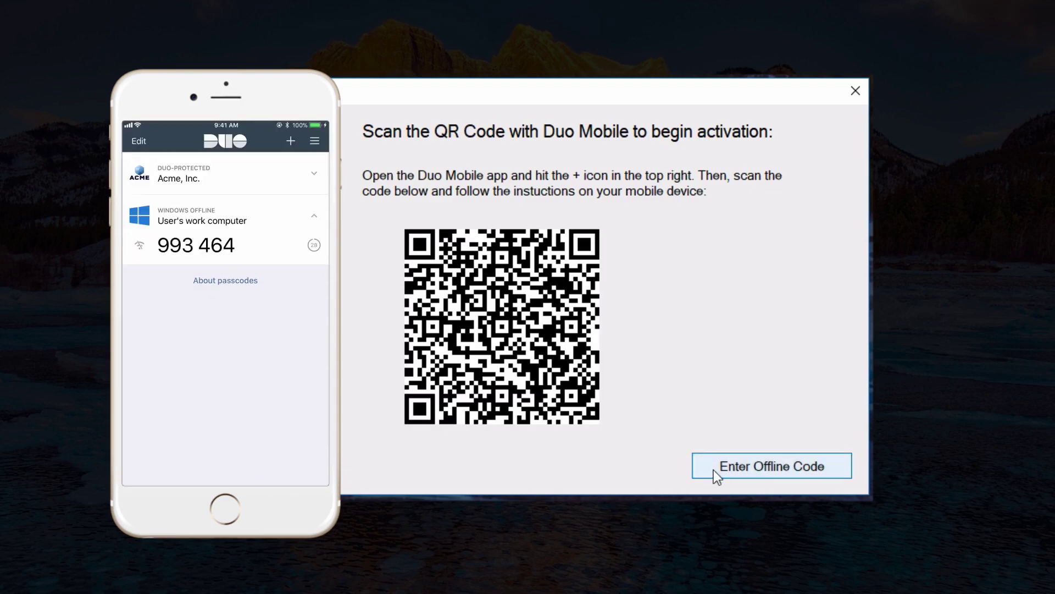
# Step: Enter the six-digit Duo Mobile passcode and activate offline login
pyautogui.click(713, 469)
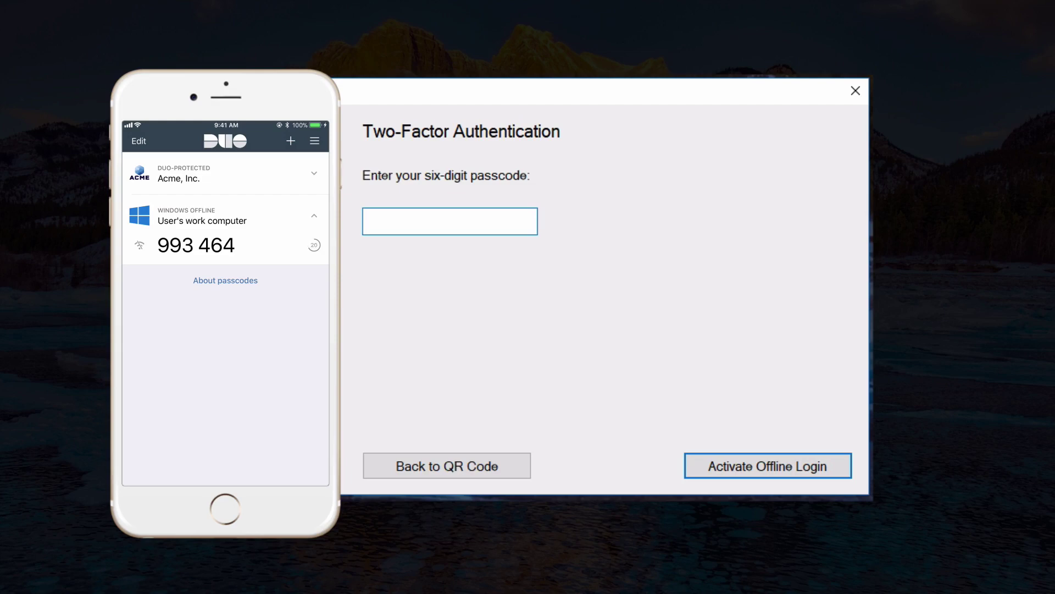
pyautogui.click(833, 472)
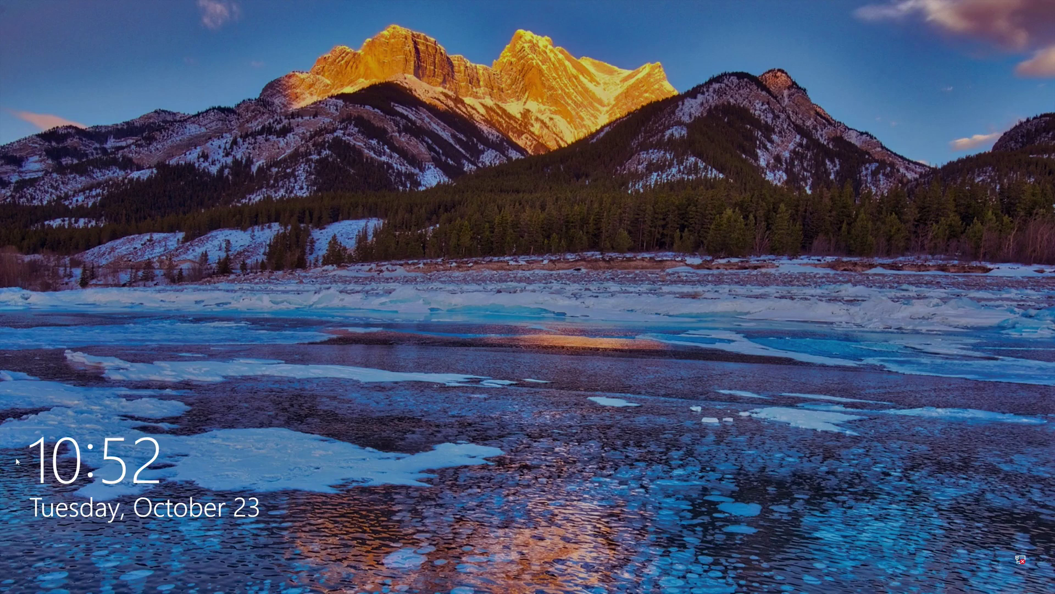
# Step: Sign in offline with the Windows password and a fresh six-digit Duo Mobile passcode
pyautogui.press('space')
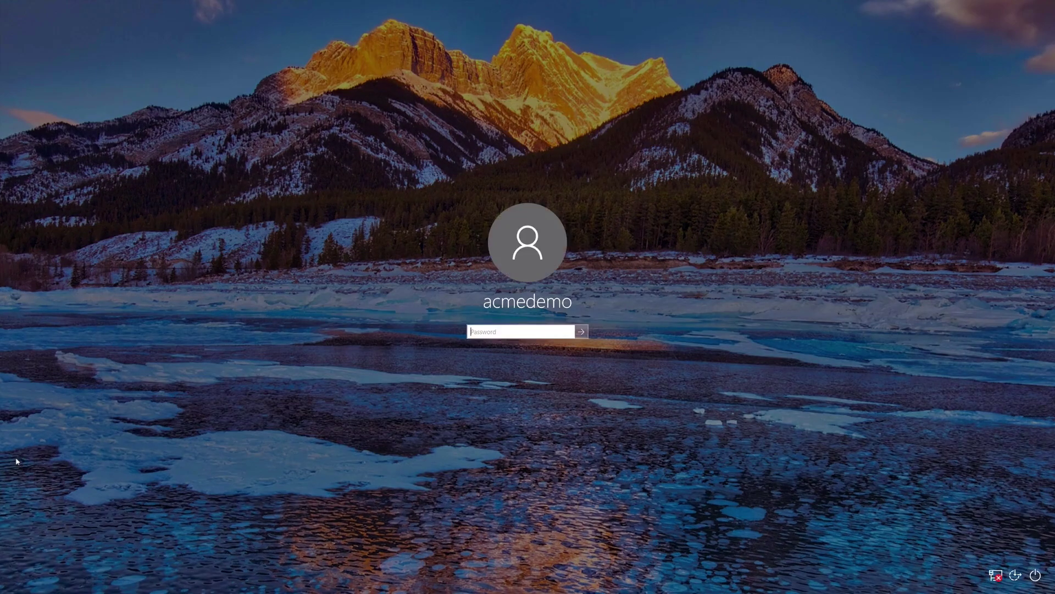
pyautogui.write('password')
pyautogui.press('Return')
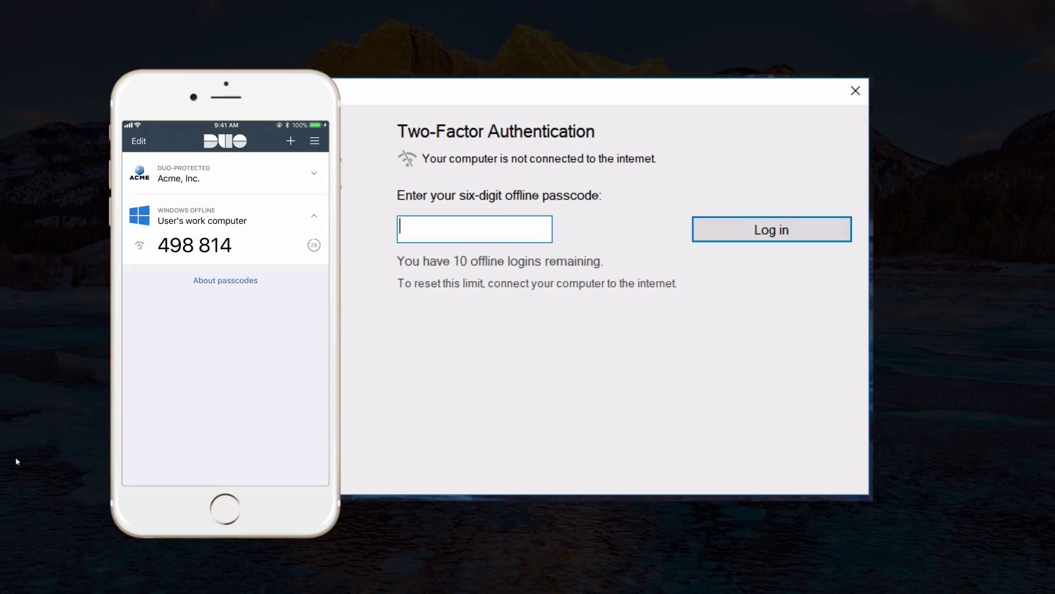
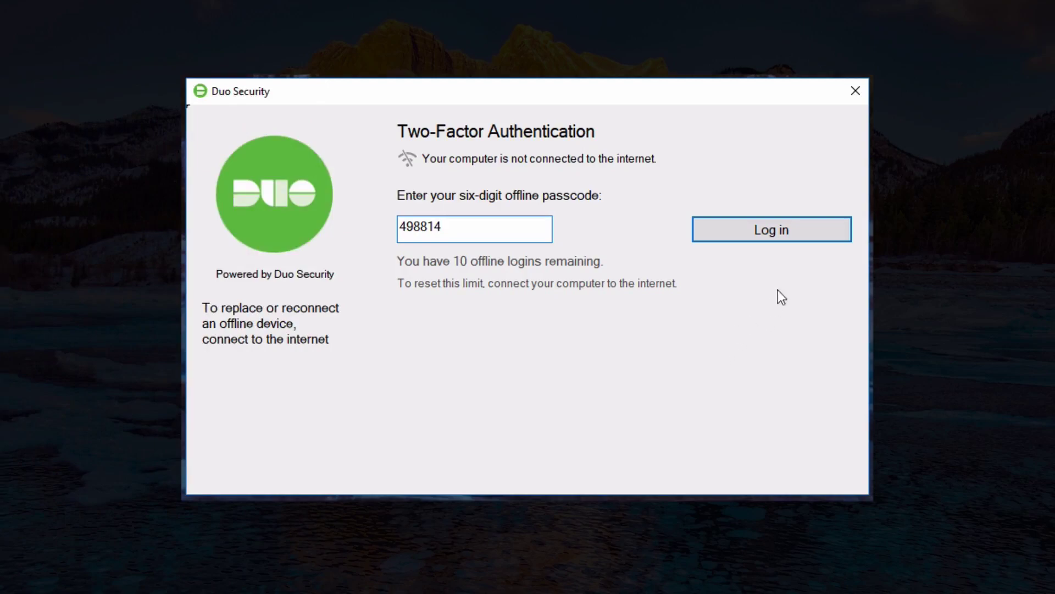
pyautogui.click(771, 230)
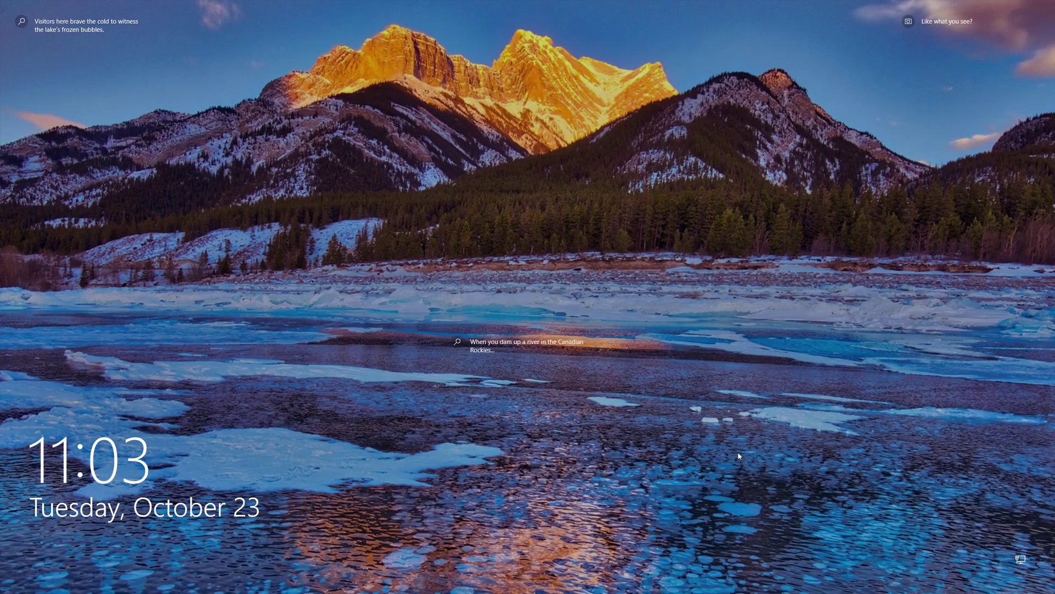
# Step: Sign in with the Windows password and approve a Duo Push on the Pixel phone
pyautogui.press('space')
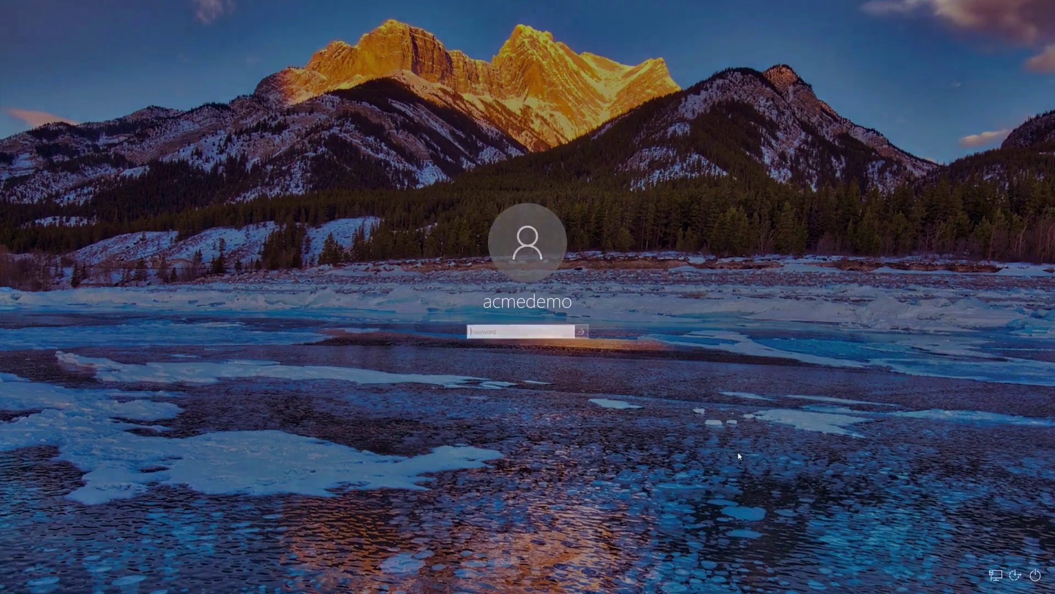
pyautogui.write('•••••')
pyautogui.press('Return')
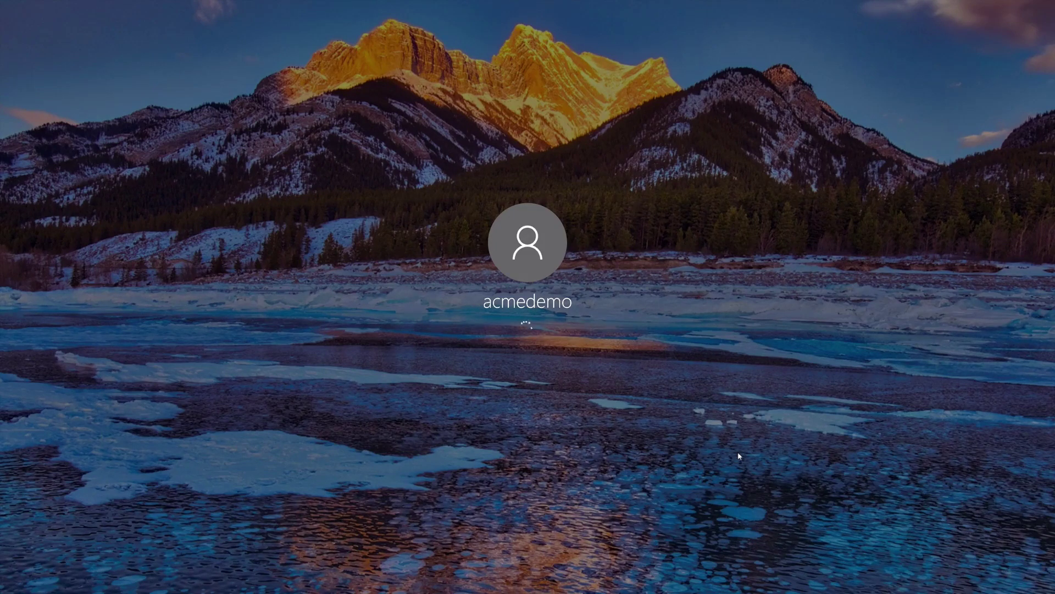
pyautogui.click(672, 214)
pyautogui.click(578, 232)
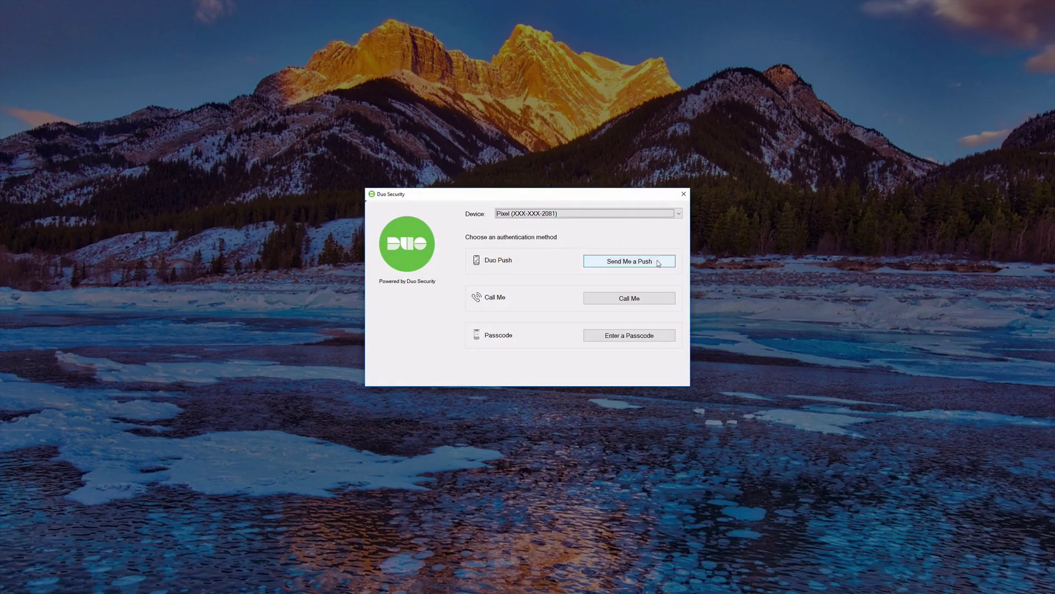
pyautogui.click(652, 260)
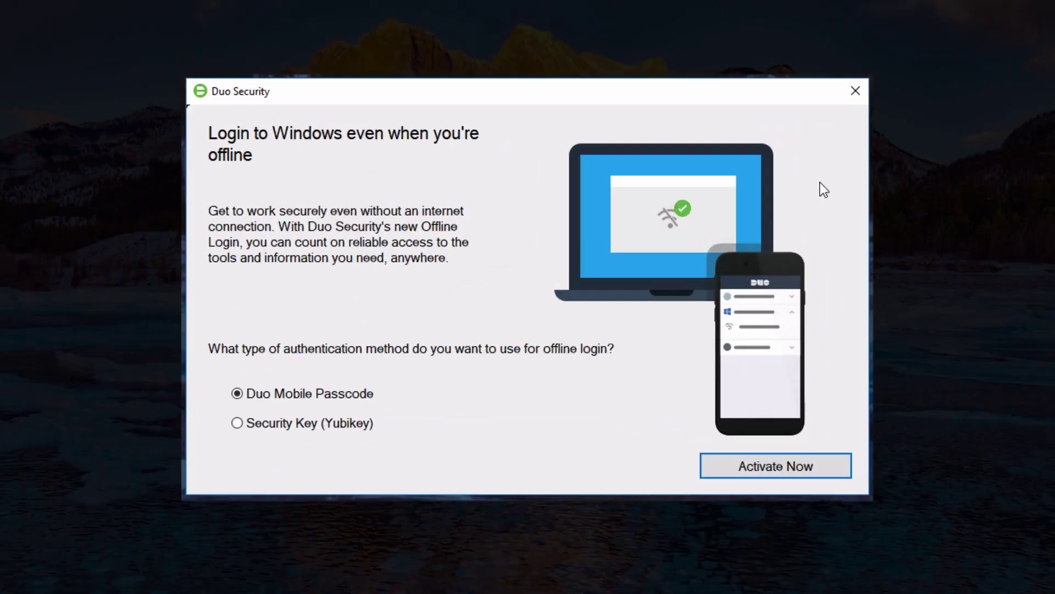
# Step: Enroll a Security Key (Yubikey) as the offline login method
pyautogui.click(324, 423)
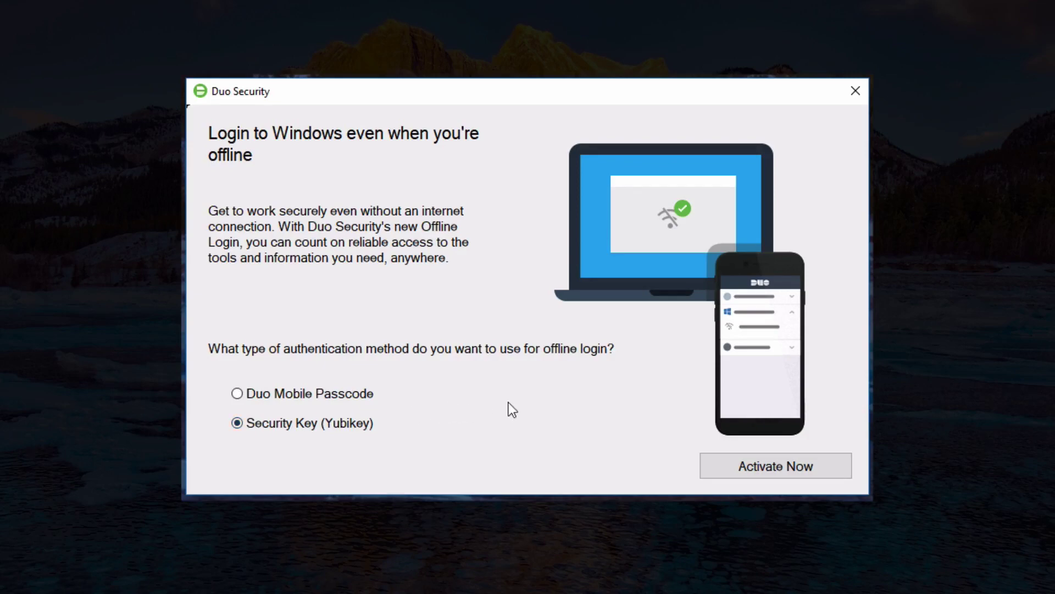
pyautogui.click(729, 471)
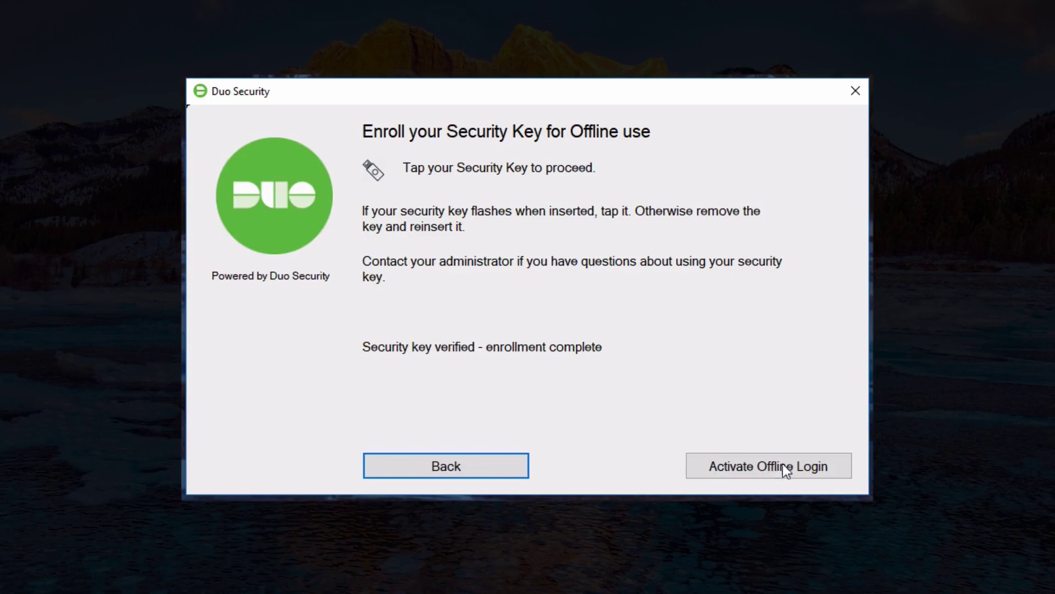
pyautogui.click(834, 466)
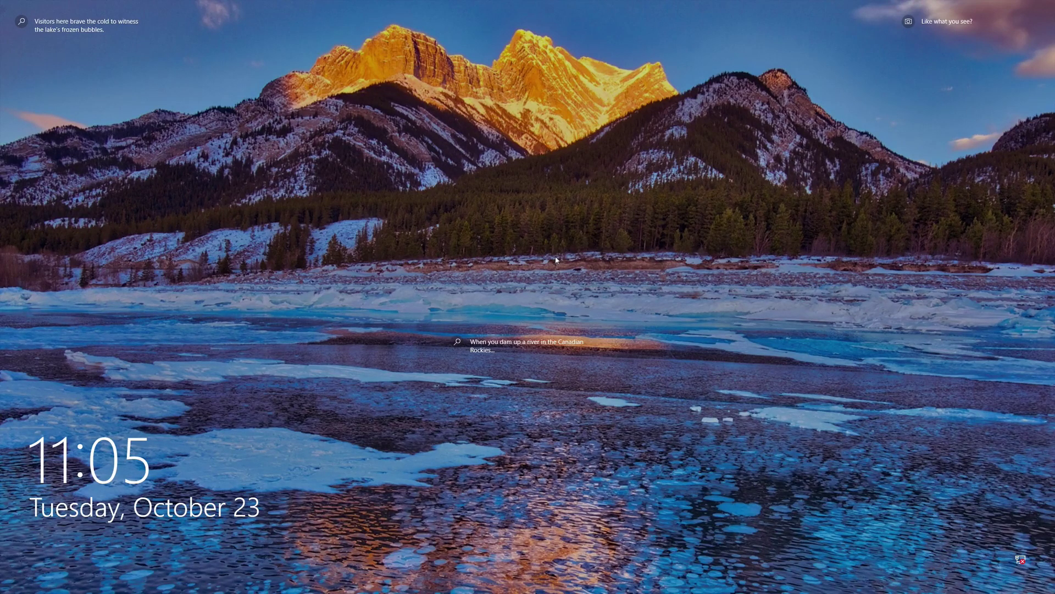
# Step: Leave the lock screen and submit the demo account's Windows password
pyautogui.click(556, 261)
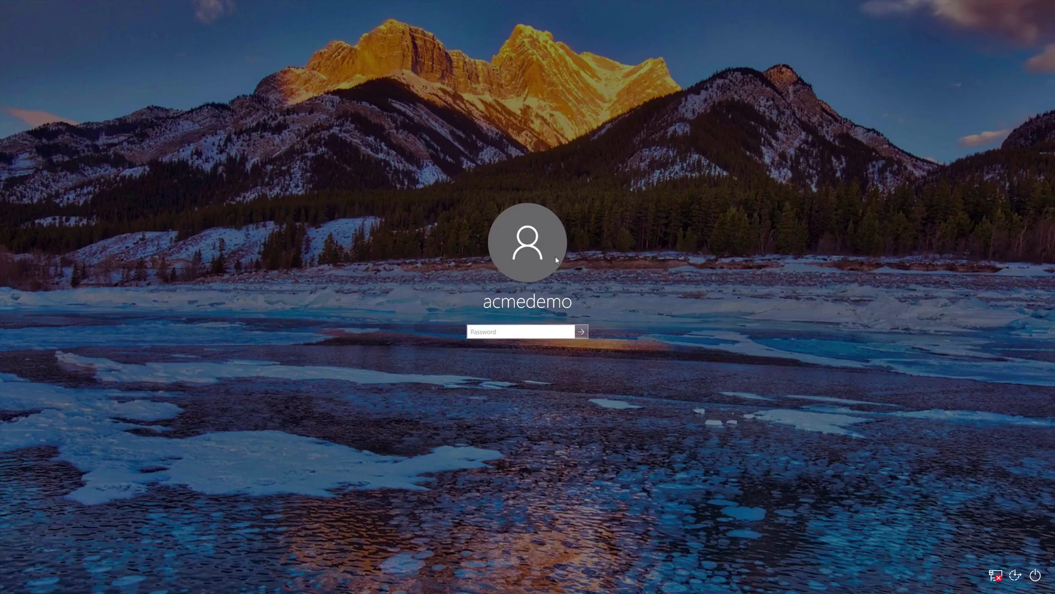
pyautogui.write('Password')
pyautogui.press('Return')
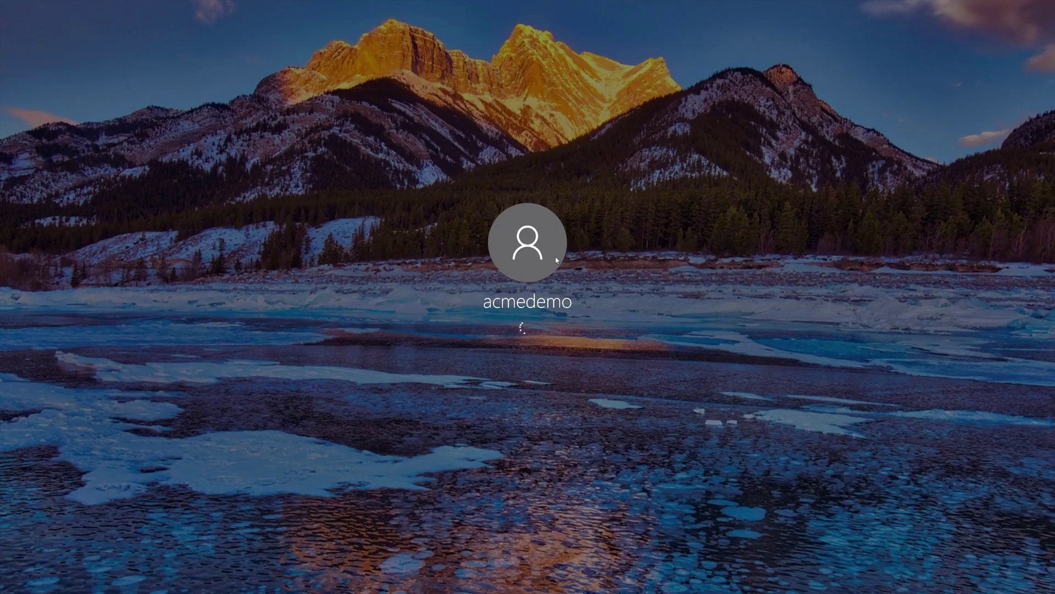